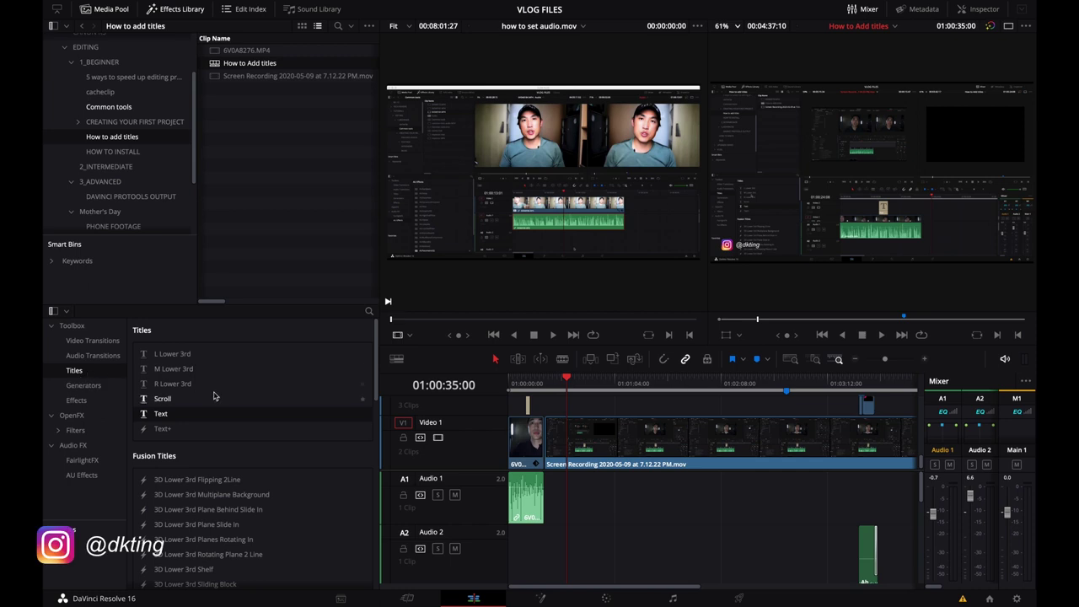
Place a Text title reading 'Title' above the screen recording at the playhead and select it.
{"action": "scroll", "coordinate": [213, 396], "scroll_direction": "down", "scroll_amount": 12}
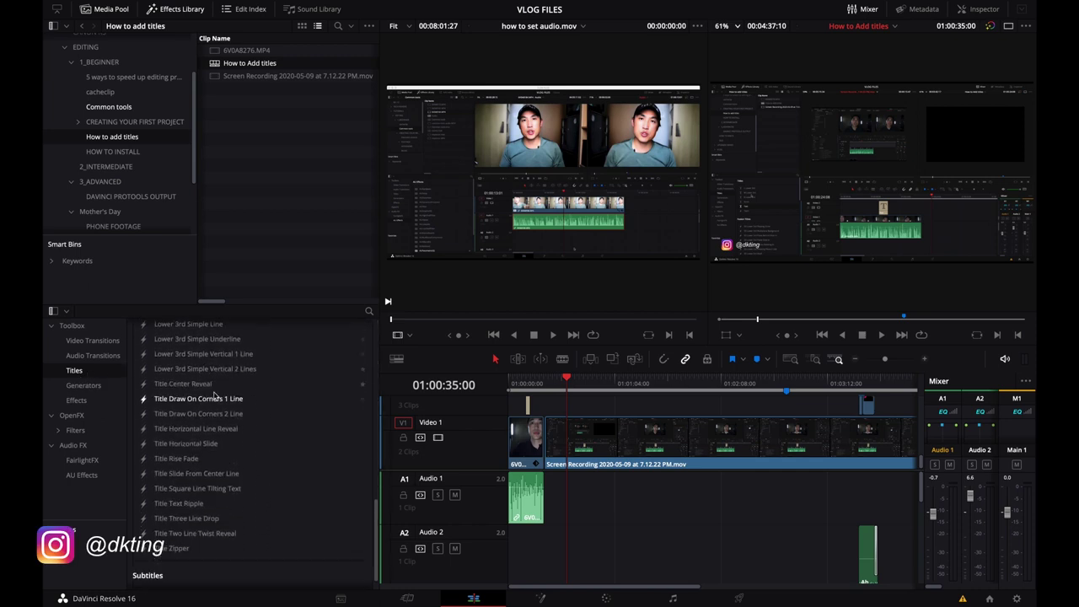
{"action": "scroll", "coordinate": [213, 397], "scroll_direction": "up", "scroll_amount": 12}
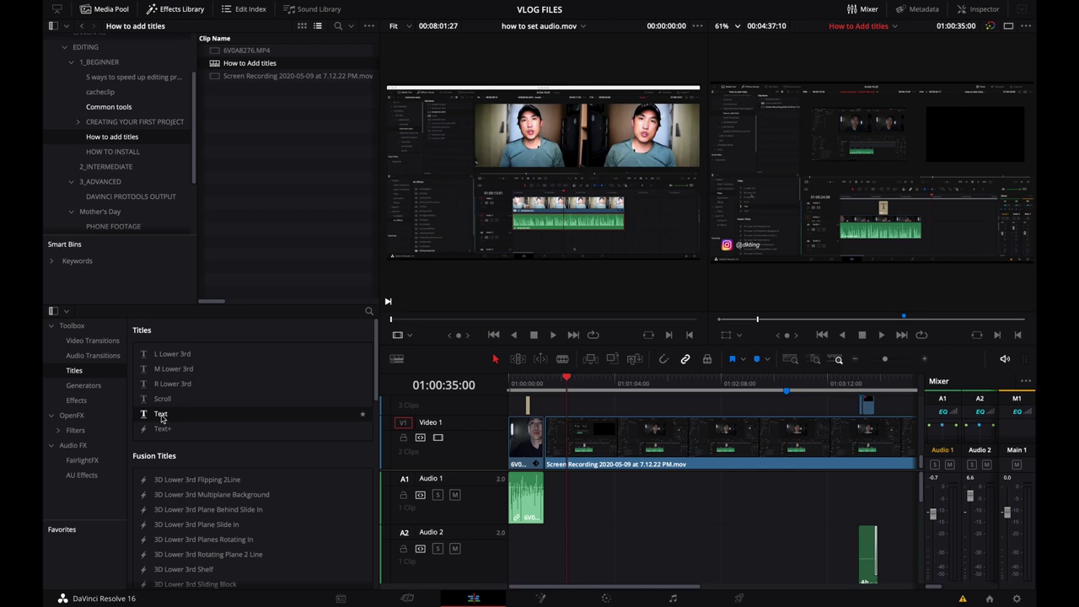
{"action": "left_click_drag", "start_coordinate": [160, 419], "coordinate": [567, 407]}
{"action": "left_click", "coordinate": [569, 380]}
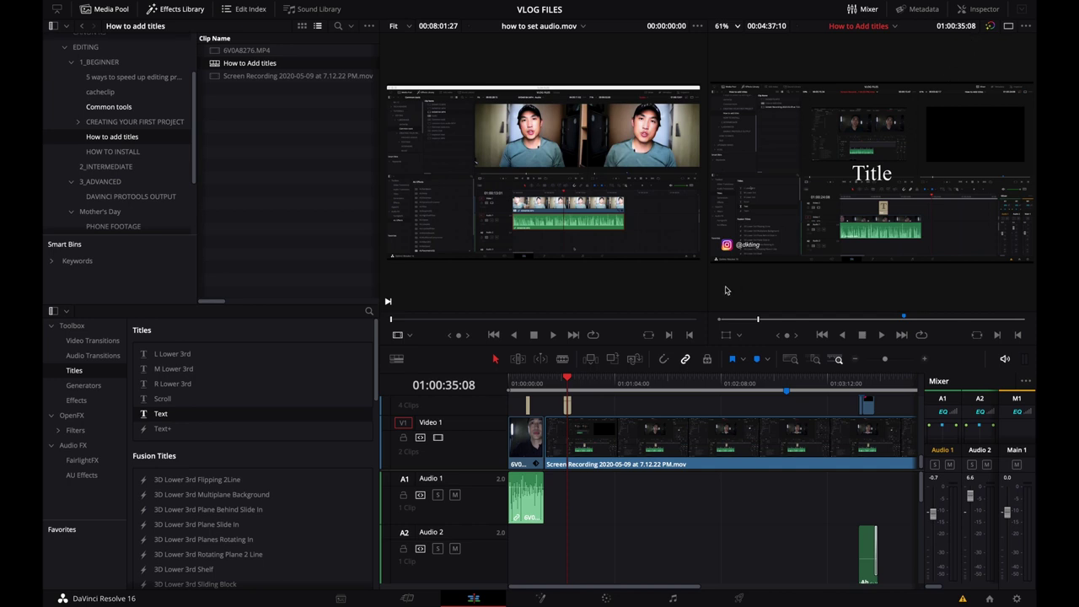
{"action": "left_click", "coordinate": [569, 410]}
Change the title text from 'Title' to 'NAME', set in Trajan Pro at size 134.
{"action": "left_click", "coordinate": [979, 10]}
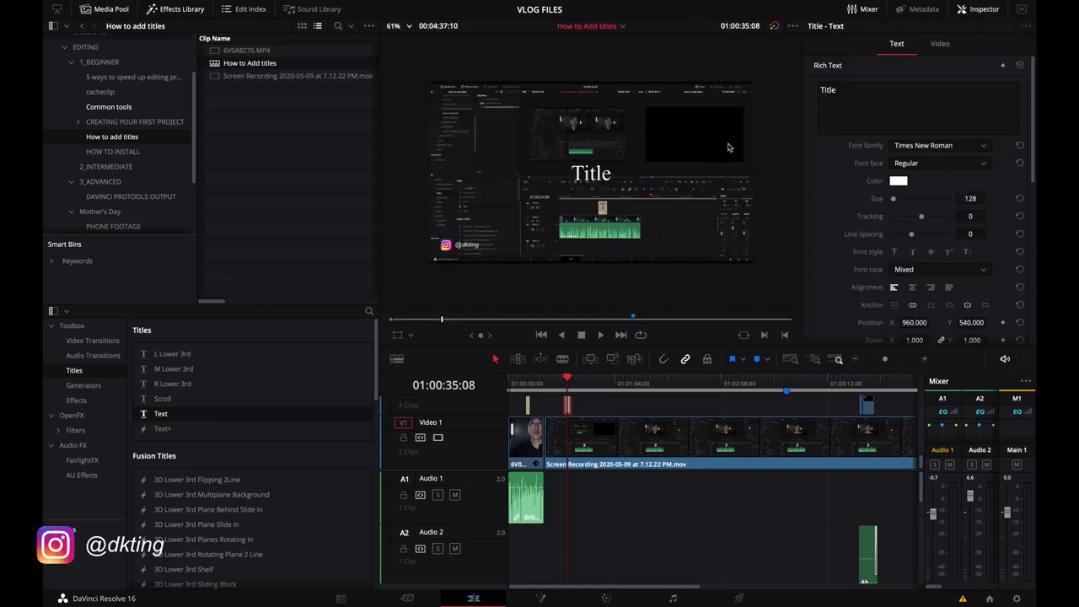
{"action": "left_click", "coordinate": [882, 109]}
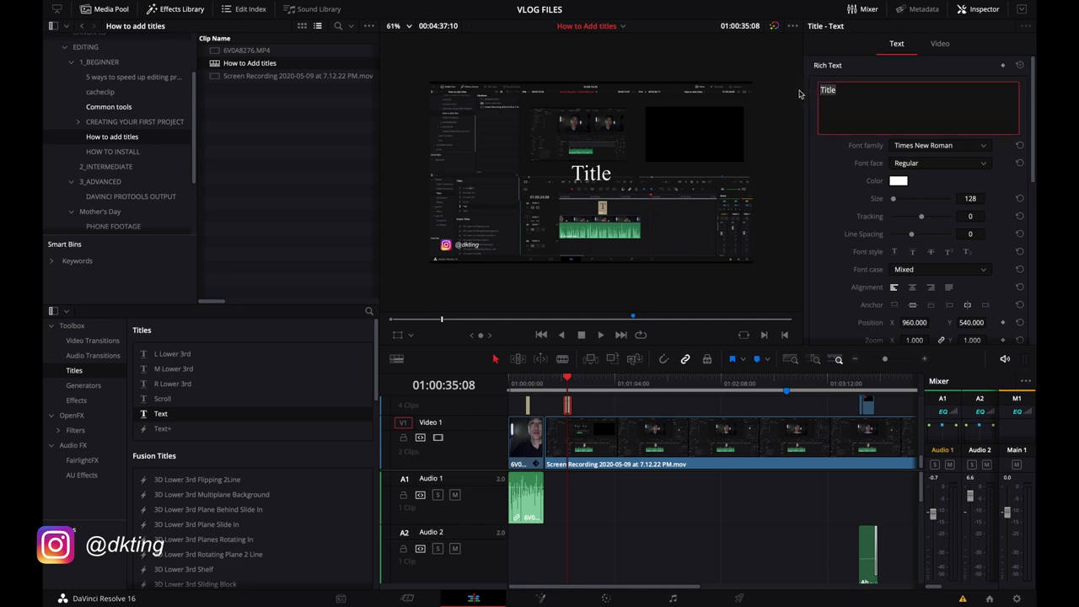
{"action": "type", "text": "NAME"}
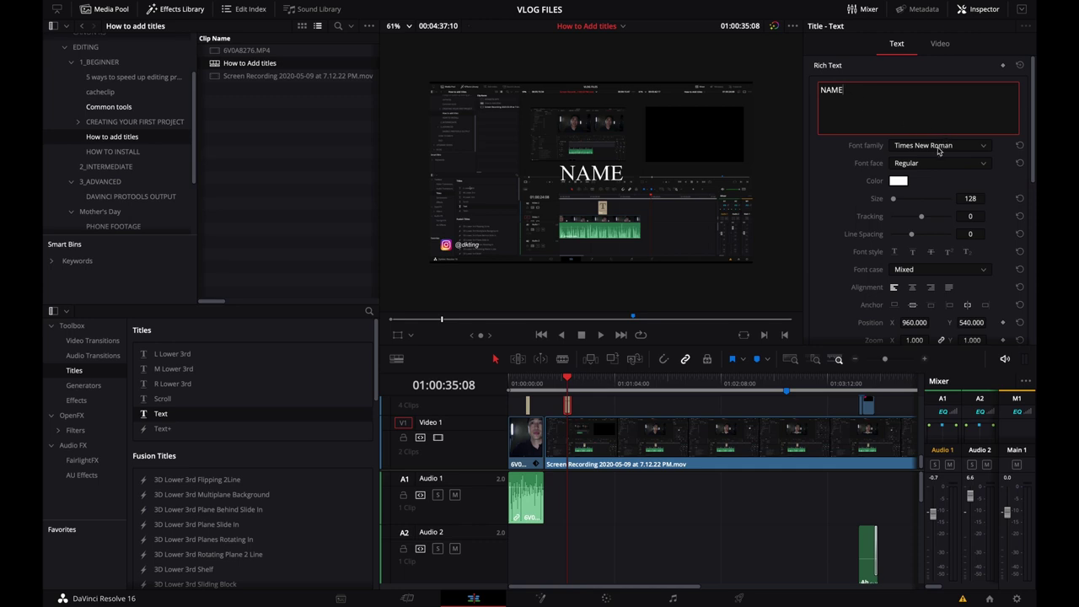
{"action": "left_click", "coordinate": [941, 147]}
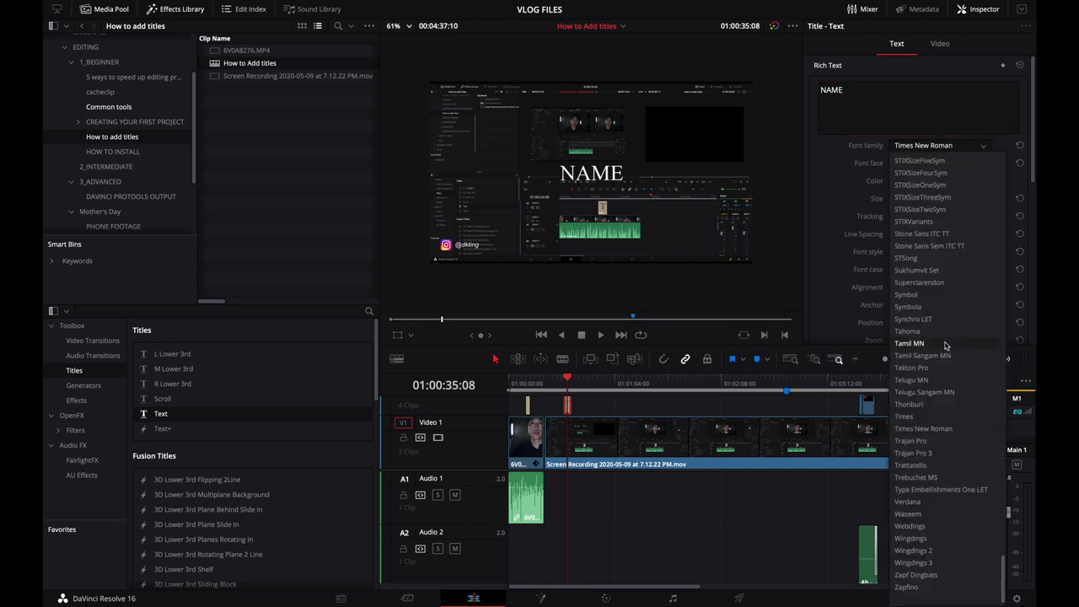
{"action": "left_click", "coordinate": [927, 441]}
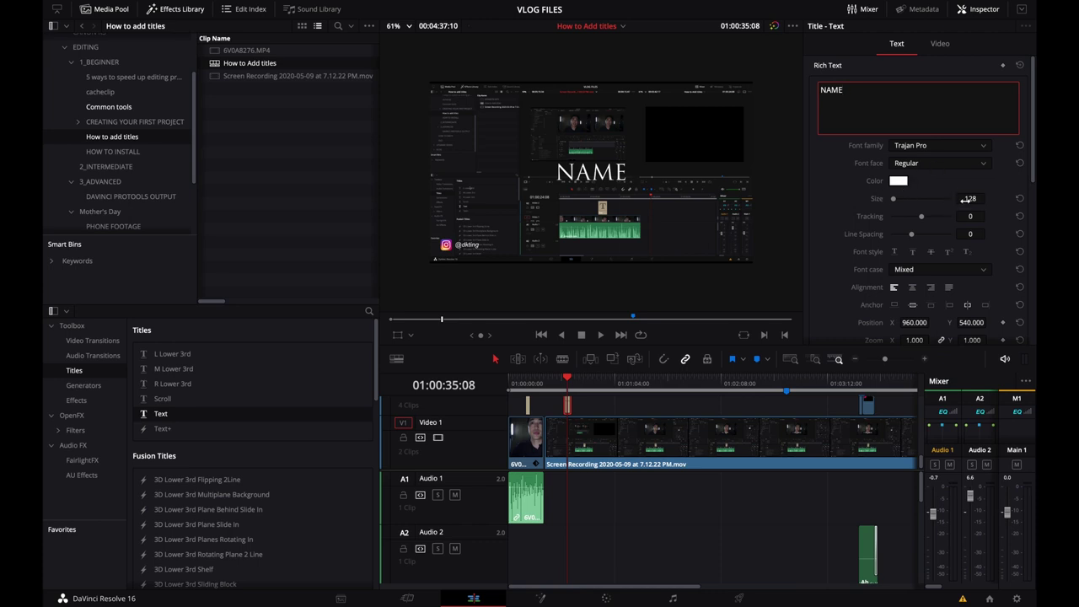
{"action": "mouse_move", "coordinate": [970, 199]}
{"action": "left_mouse_down"}
{"action": "mouse_move", "coordinate": [980, 203]}
{"action": "mouse_move", "coordinate": [966, 203]}
{"action": "left_mouse_up"}
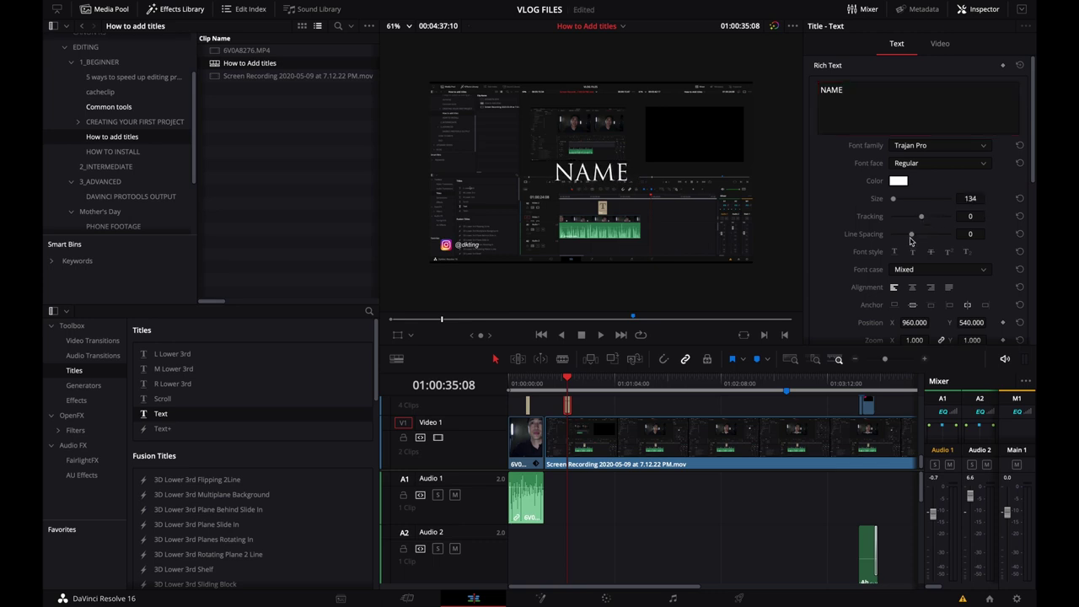
Position the NAME title at X 546, Y 129 and set its zoom to 1.010.
{"action": "scroll", "coordinate": [923, 242], "scroll_direction": "down", "scroll_amount": 3}
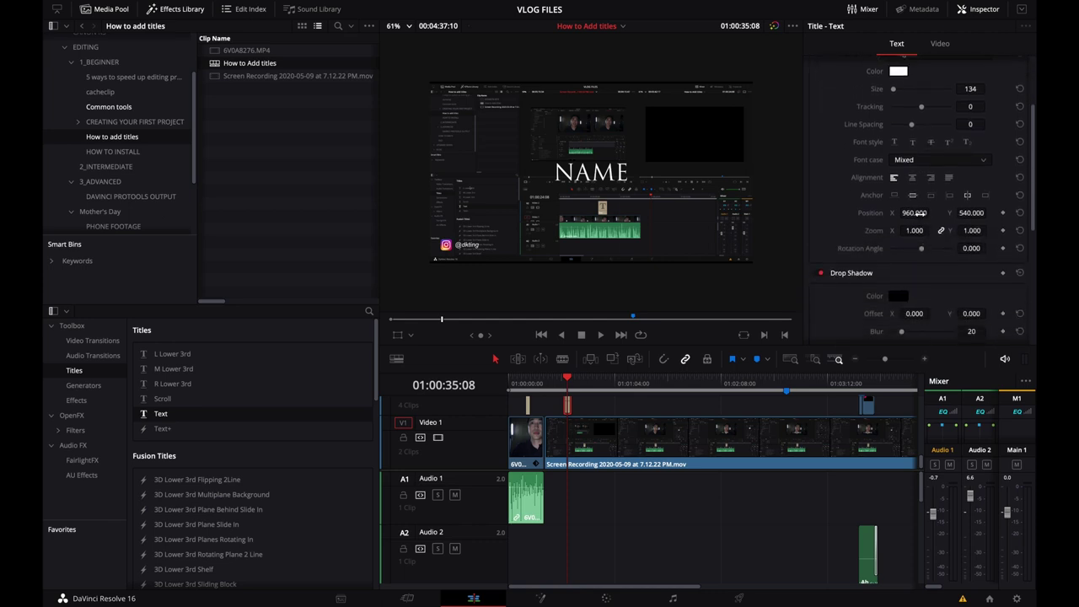
{"action": "left_click_drag", "start_coordinate": [917, 213], "coordinate": [748, 244]}
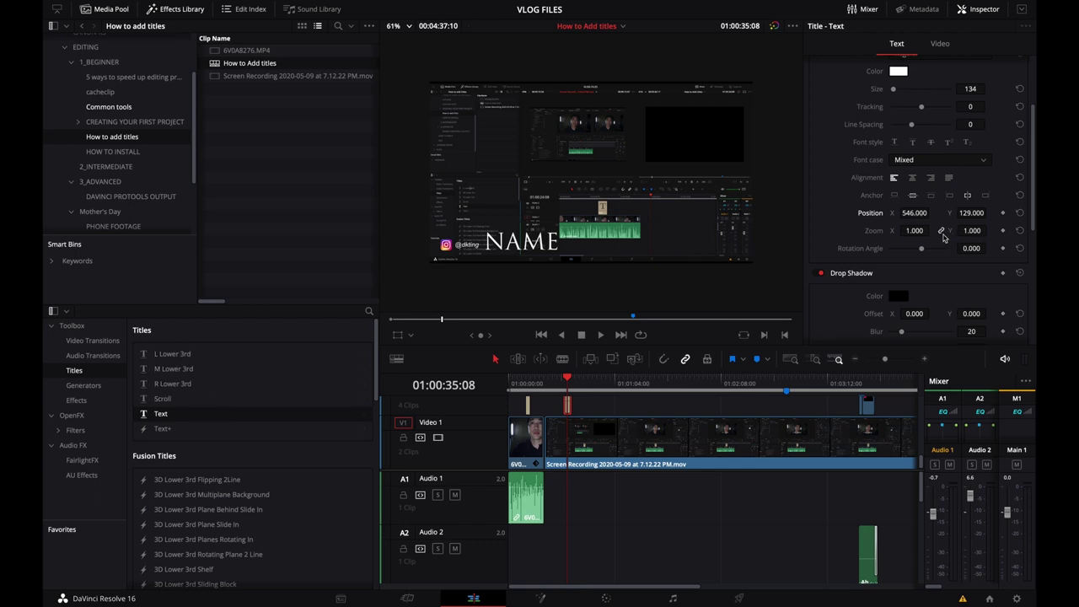
{"action": "left_click_drag", "start_coordinate": [915, 230], "coordinate": [914, 231]}
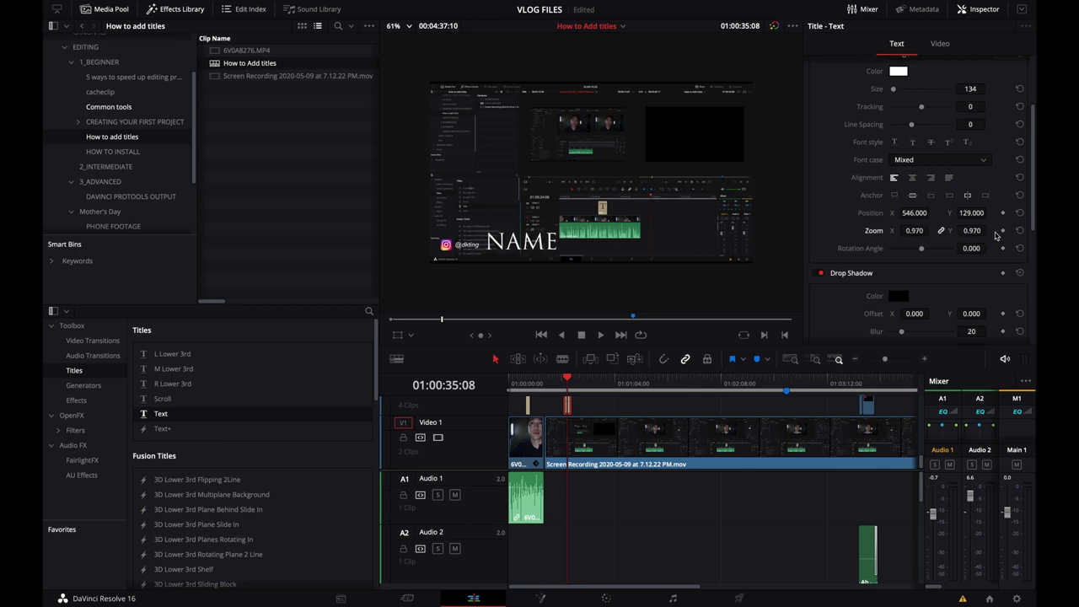
{"action": "left_click_drag", "start_coordinate": [967, 230], "coordinate": [968, 231]}
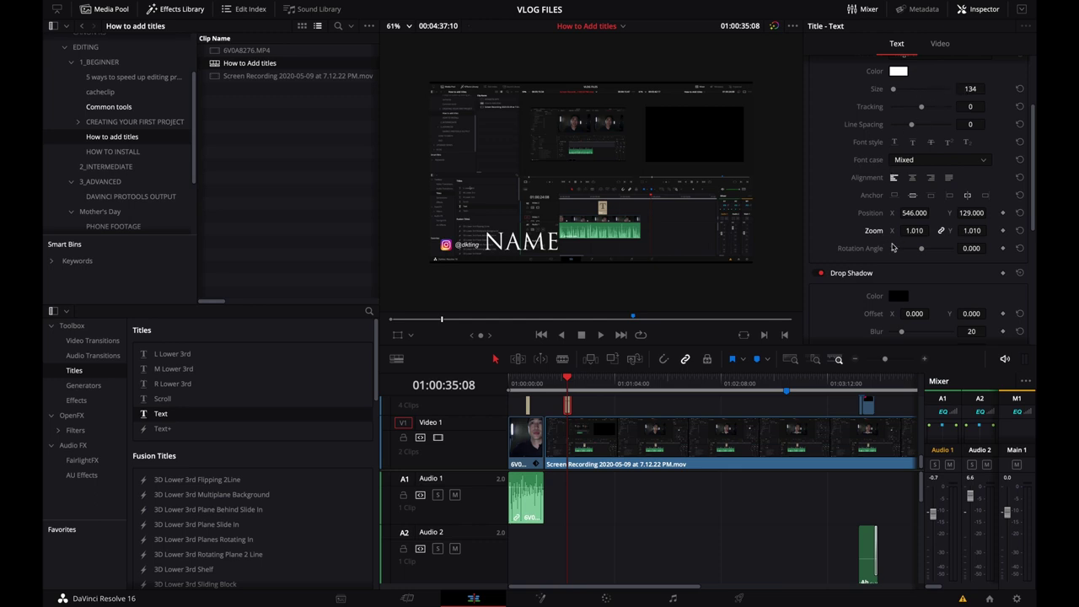
{"action": "scroll", "coordinate": [892, 247], "scroll_direction": "down", "scroll_amount": 2}
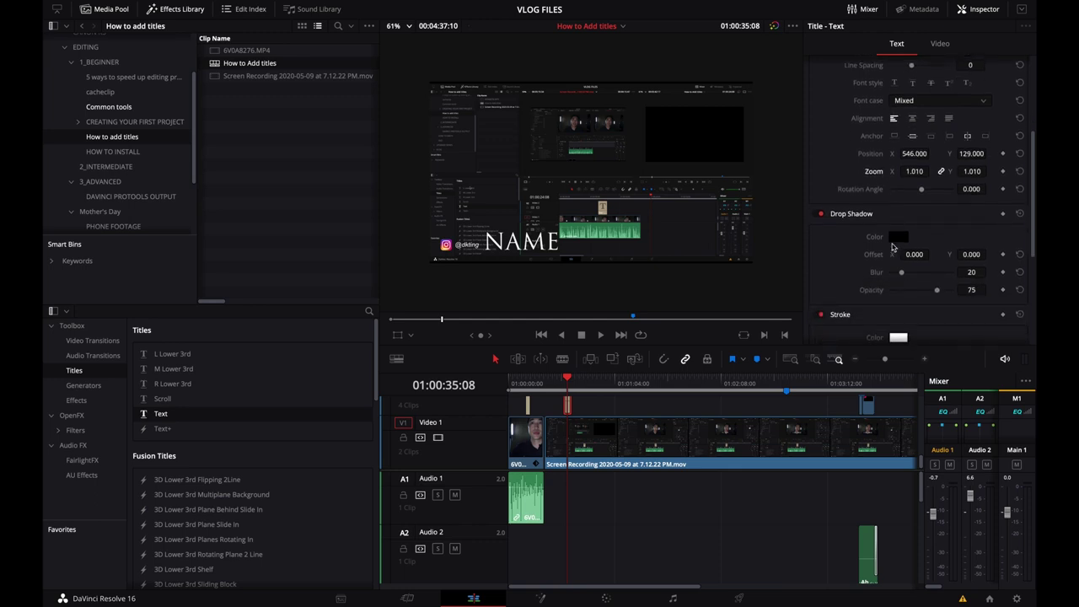
Set the title's drop shadow to offset 3, 3, blur 20 and opacity 75.
{"action": "left_click_drag", "start_coordinate": [904, 255], "coordinate": [966, 254]}
{"action": "scroll", "coordinate": [915, 252], "scroll_direction": "down", "scroll_amount": 2}
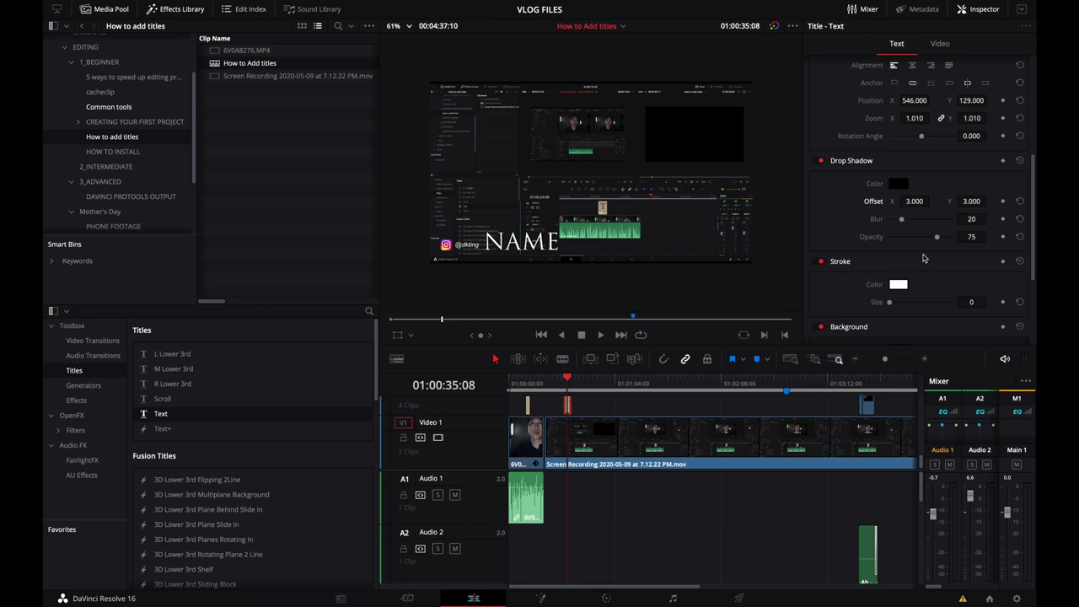
{"action": "scroll", "coordinate": [924, 259], "scroll_direction": "down", "scroll_amount": 4}
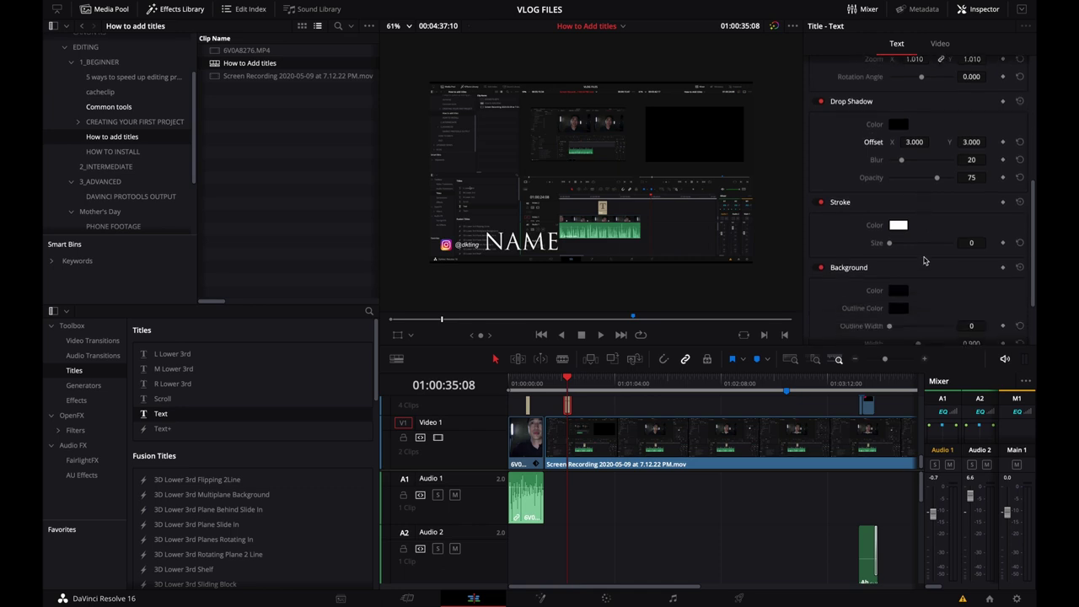
{"action": "scroll", "coordinate": [924, 260], "scroll_direction": "down", "scroll_amount": 2}
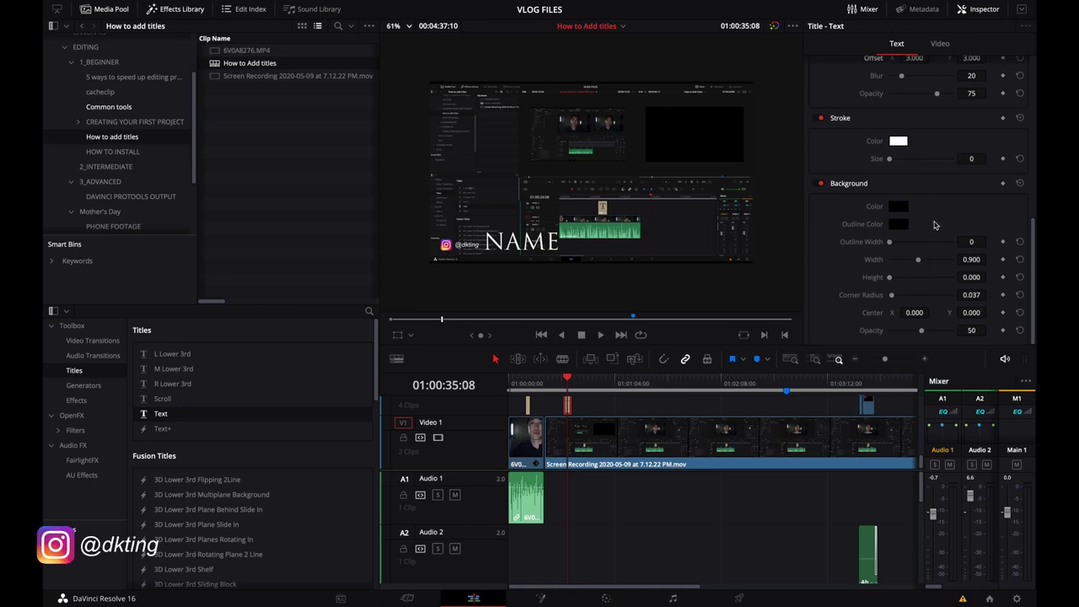
{"action": "scroll", "coordinate": [934, 225], "scroll_direction": "up", "scroll_amount": 2}
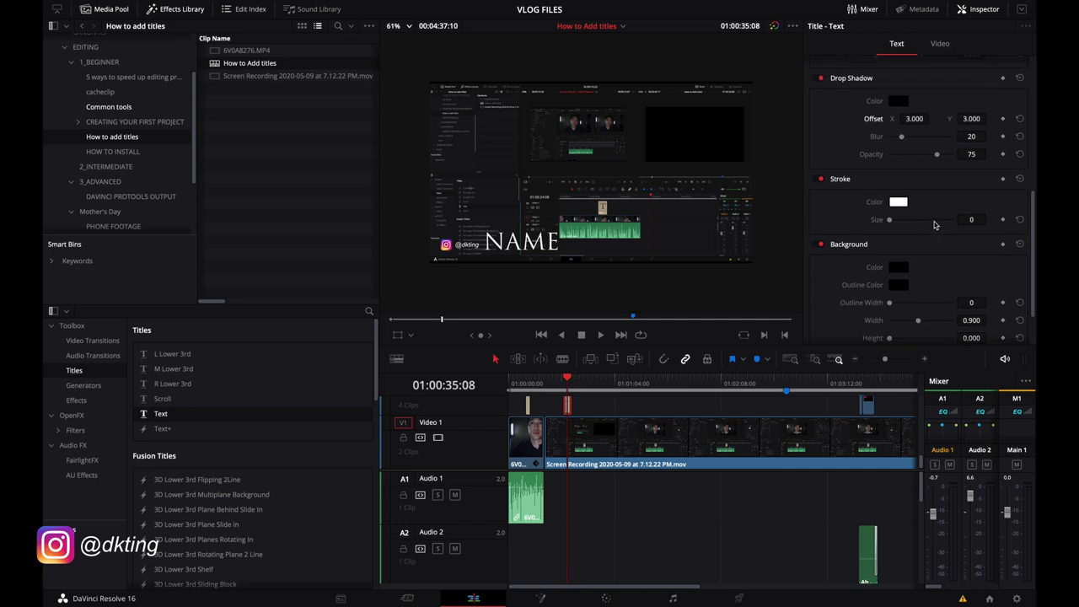
{"action": "scroll", "coordinate": [935, 225], "scroll_direction": "up", "scroll_amount": 10}
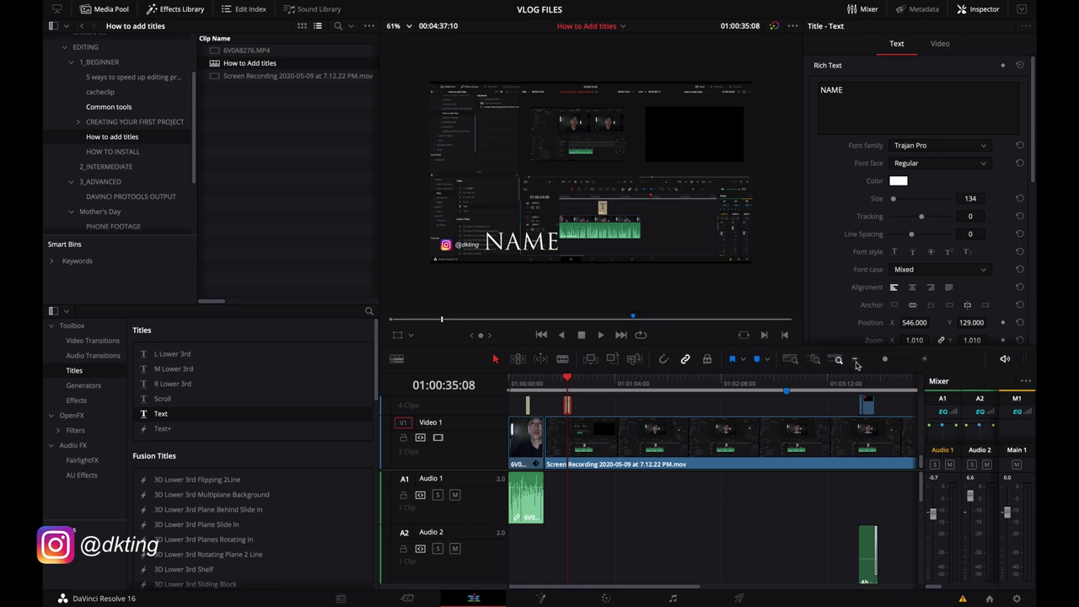
Zoom the timeline in and trim the Instagram logo clip's end to match the NAME title.
{"action": "left_click_drag", "start_coordinate": [885, 361], "coordinate": [894, 364]}
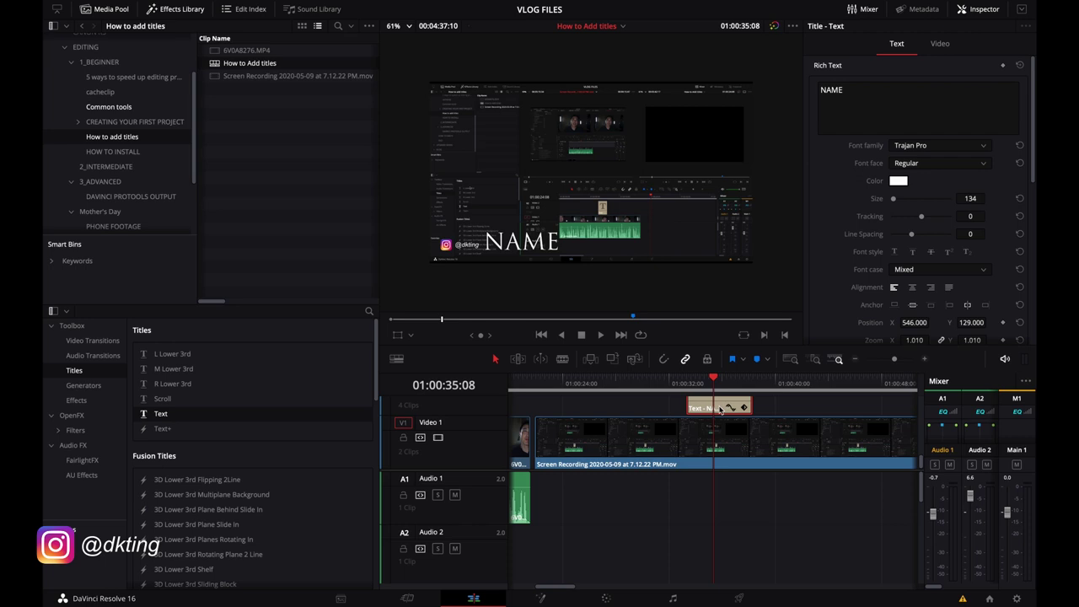
{"action": "scroll", "coordinate": [720, 410], "scroll_direction": "up", "scroll_amount": 2}
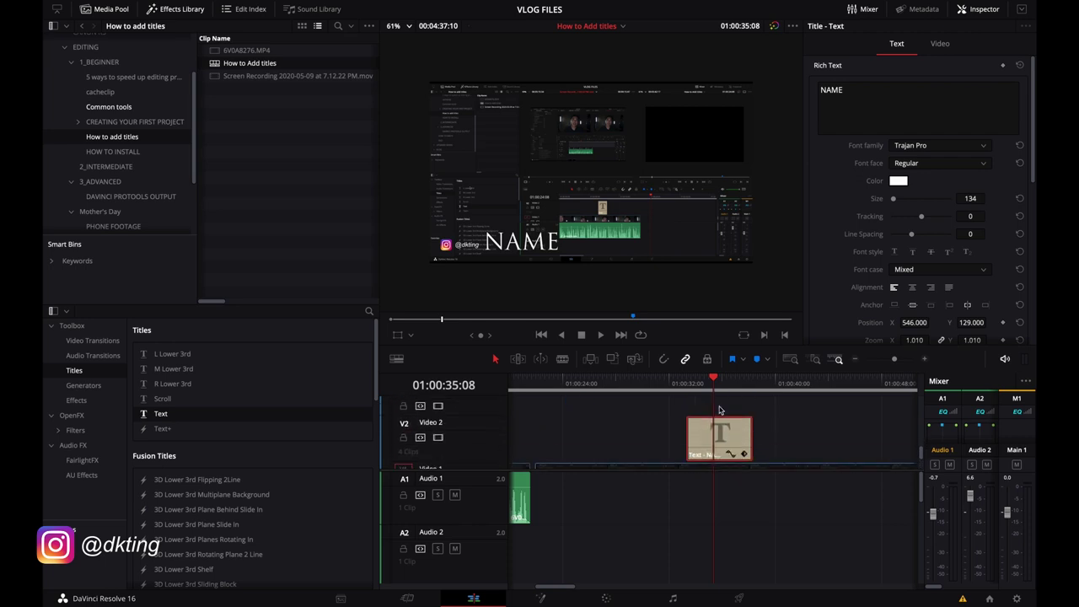
{"action": "scroll", "coordinate": [720, 410], "scroll_direction": "down", "scroll_amount": 1}
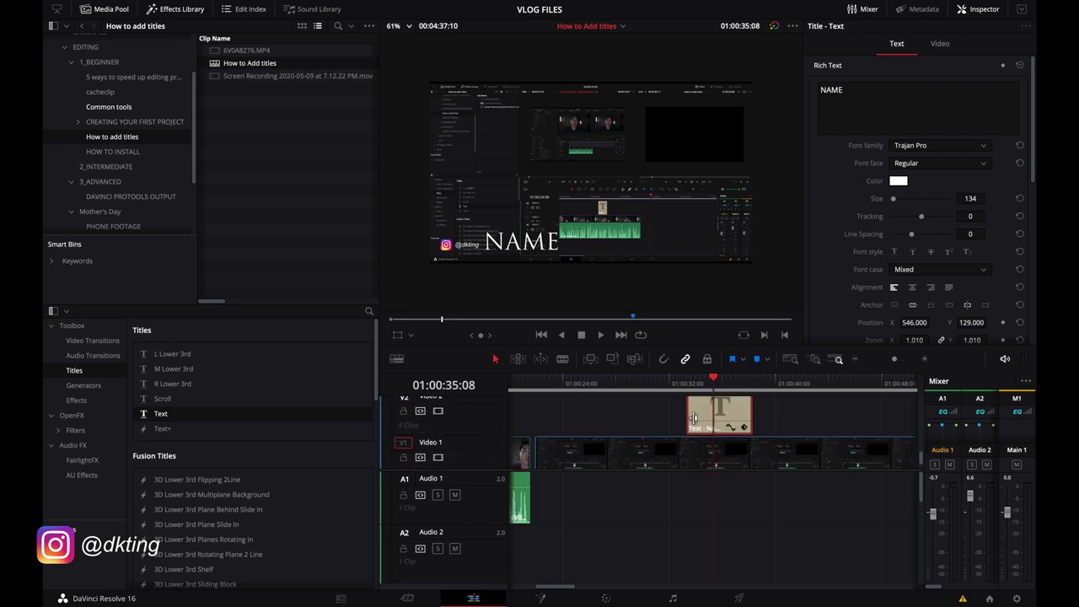
{"action": "left_click_drag", "start_coordinate": [750, 419], "coordinate": [707, 415]}
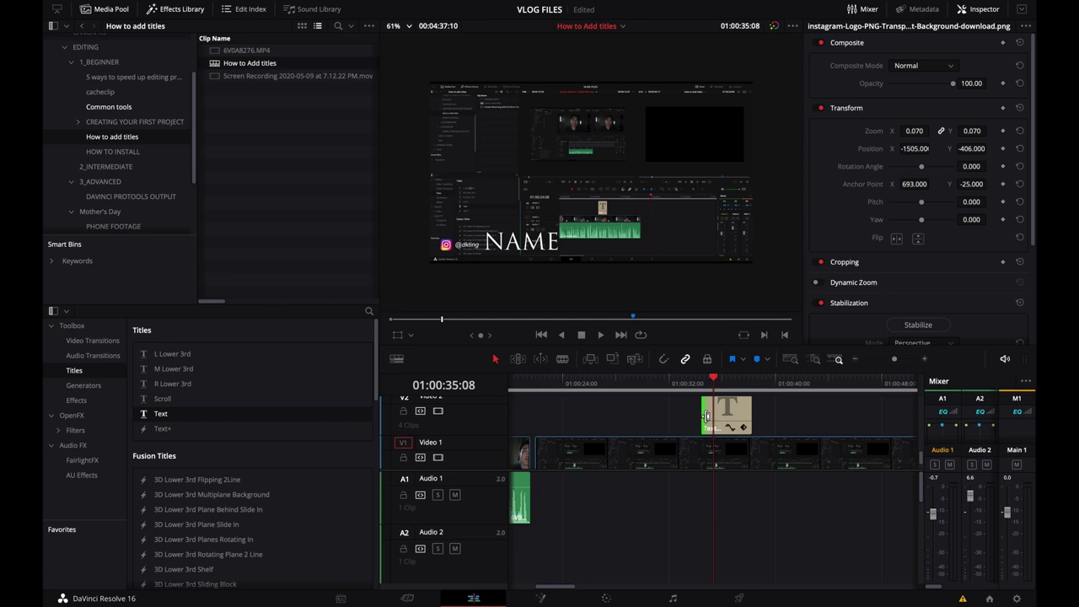
Add a 12-frame Cross Dissolve to each end of the title clip, then move the playhead before it.
{"action": "right_click", "coordinate": [707, 416]}
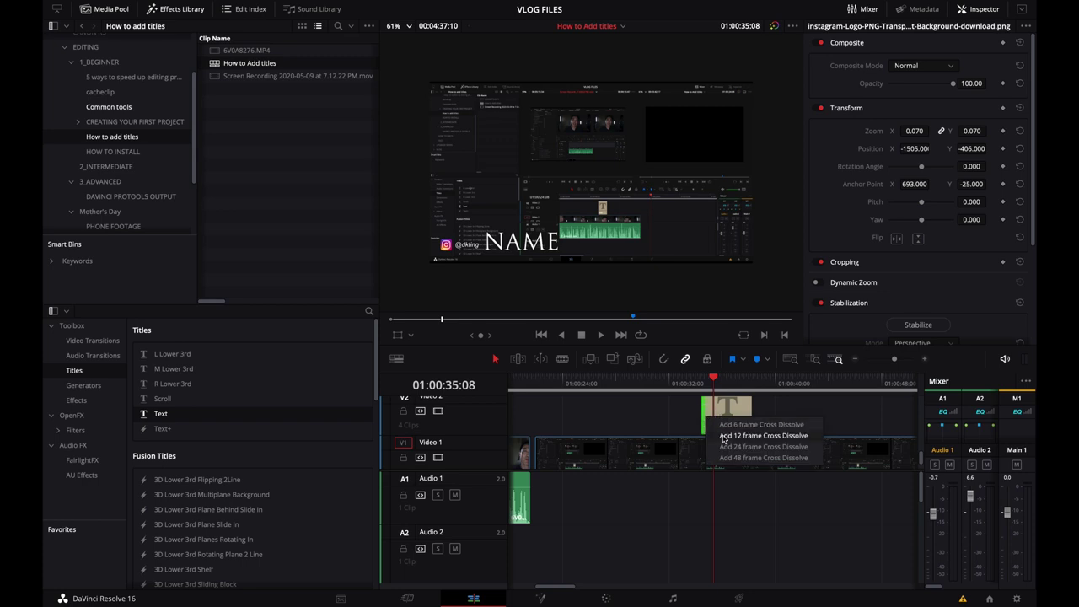
{"action": "left_click", "coordinate": [723, 436]}
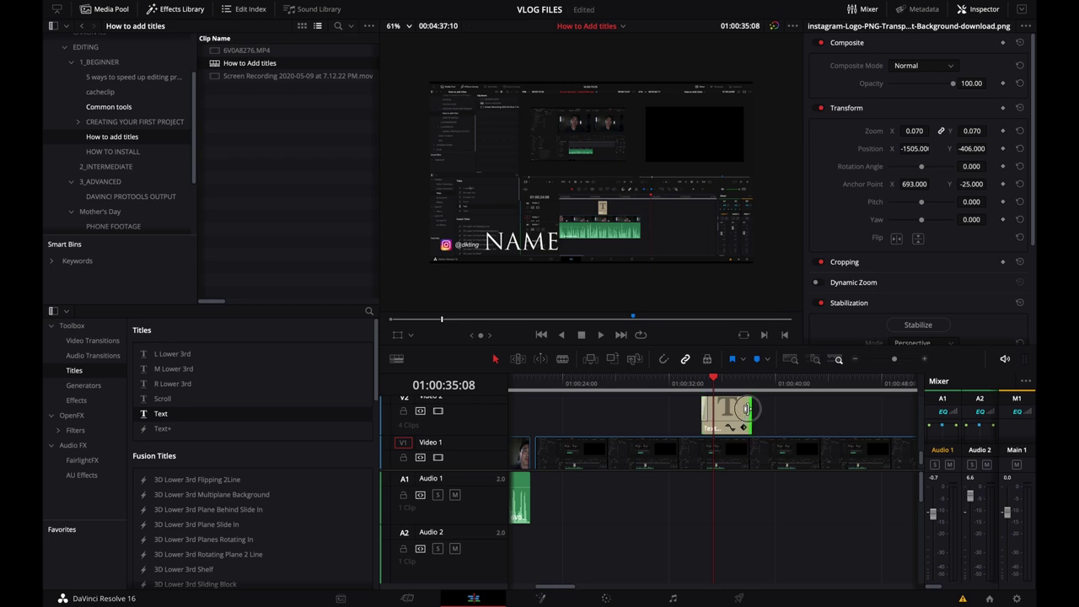
{"action": "right_click", "coordinate": [747, 411]}
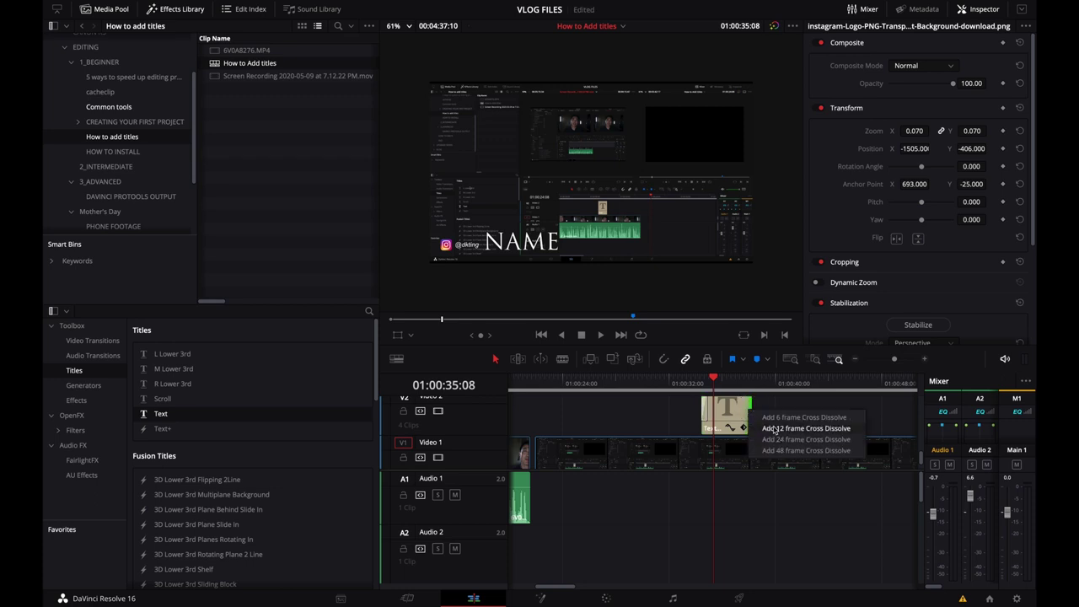
{"action": "left_click", "coordinate": [774, 429]}
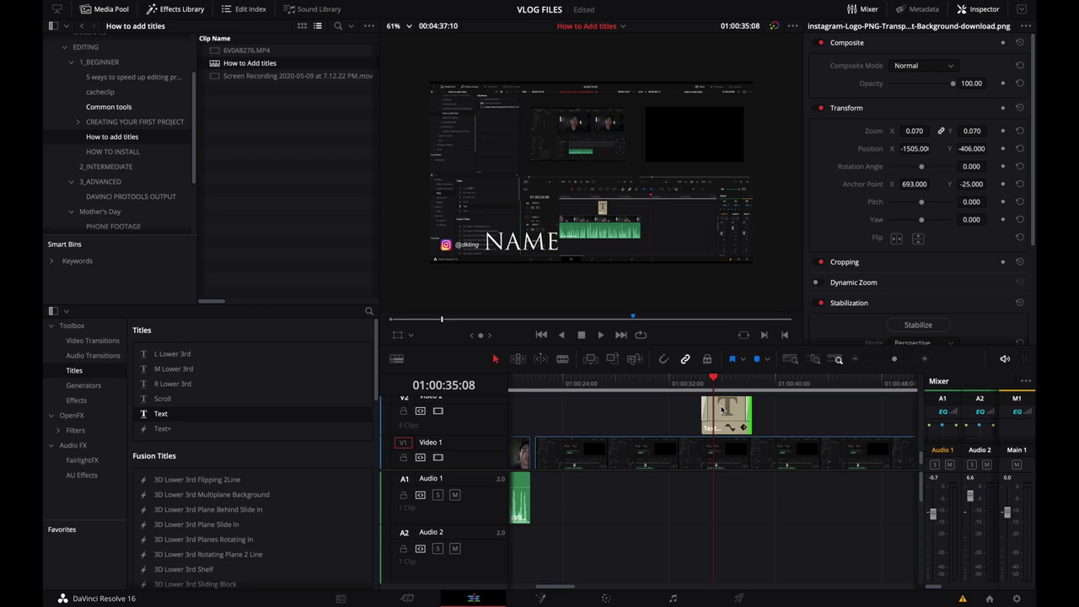
{"action": "left_click_drag", "start_coordinate": [713, 384], "coordinate": [688, 392]}
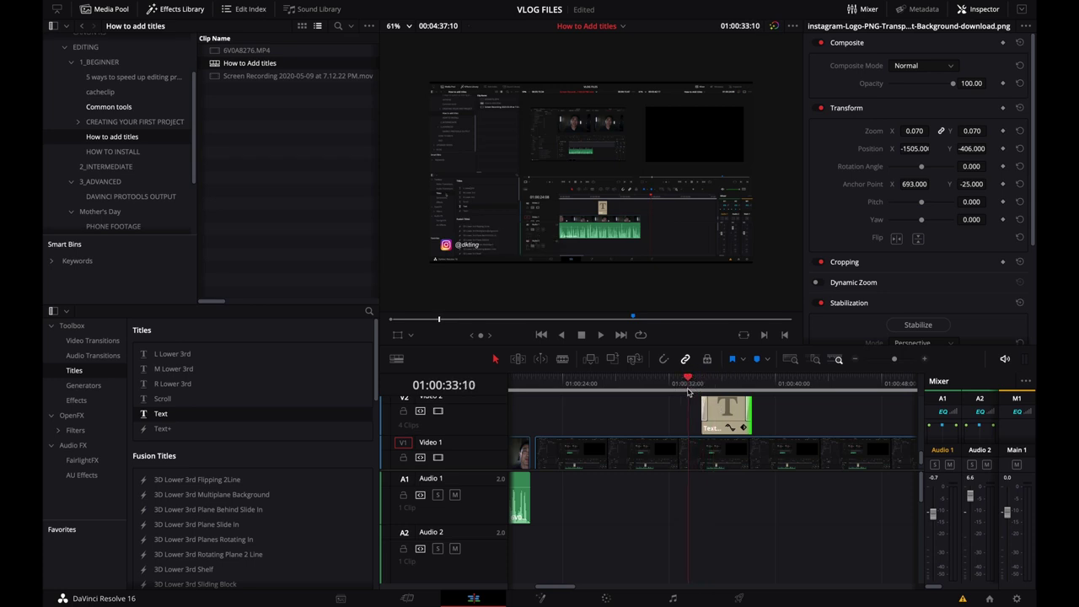
Play back the title's fade in and out, then park the playhead on a frame showing NAME.
{"action": "key", "text": "space"}
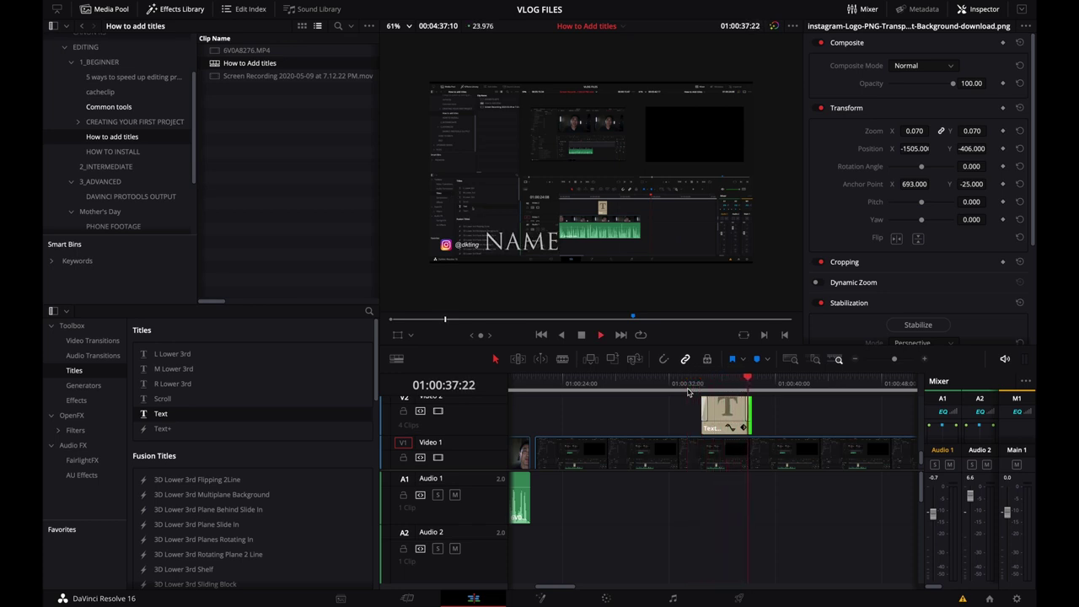
{"action": "key", "text": "space"}
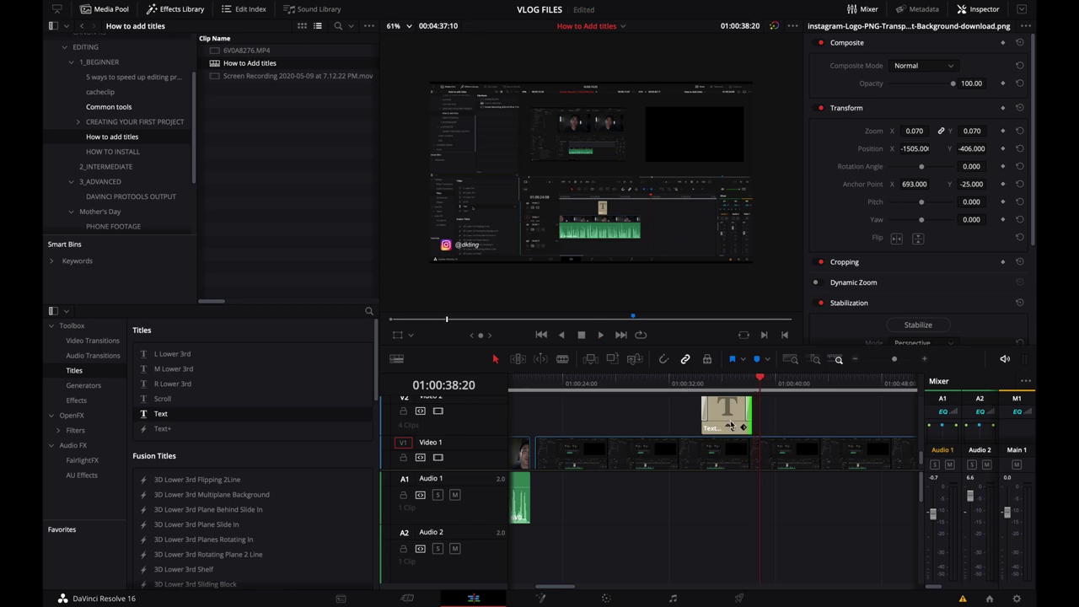
{"action": "left_click", "coordinate": [732, 381]}
{"action": "left_click_drag", "start_coordinate": [732, 381], "coordinate": [728, 382]}
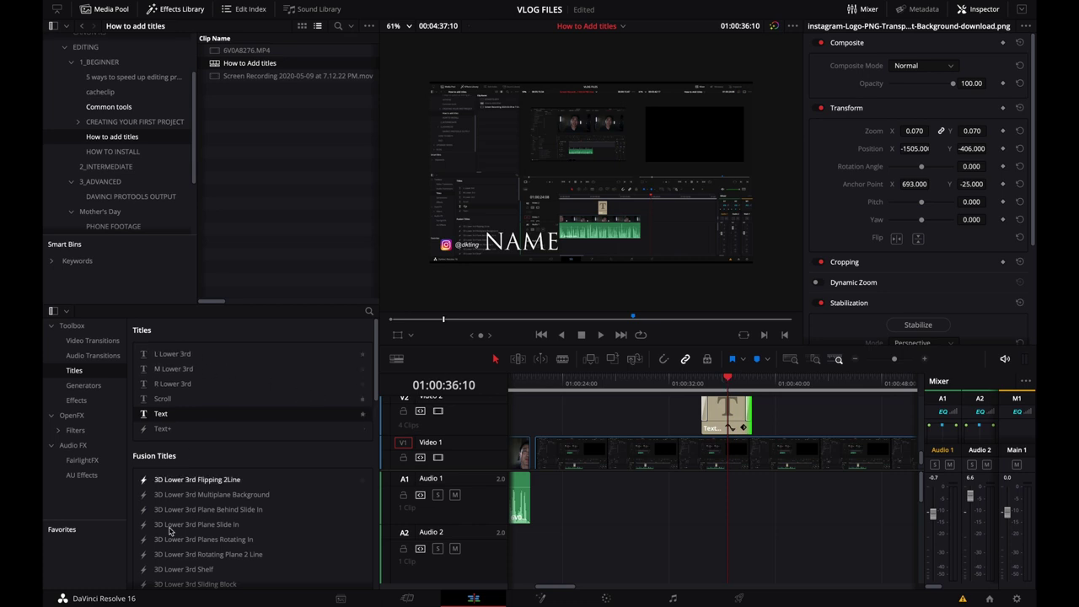
{"action": "left_click", "coordinate": [188, 353]}
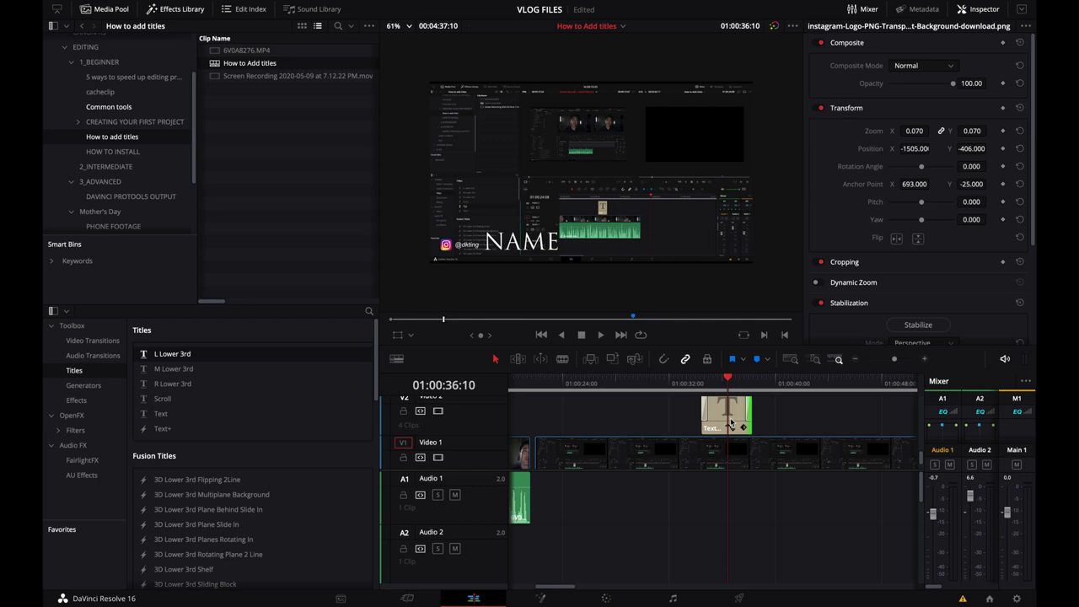
{"action": "mouse_move", "coordinate": [730, 381]}
{"action": "left_mouse_down"}
{"action": "mouse_move", "coordinate": [744, 381]}
{"action": "mouse_move", "coordinate": [732, 381]}
{"action": "left_mouse_up"}
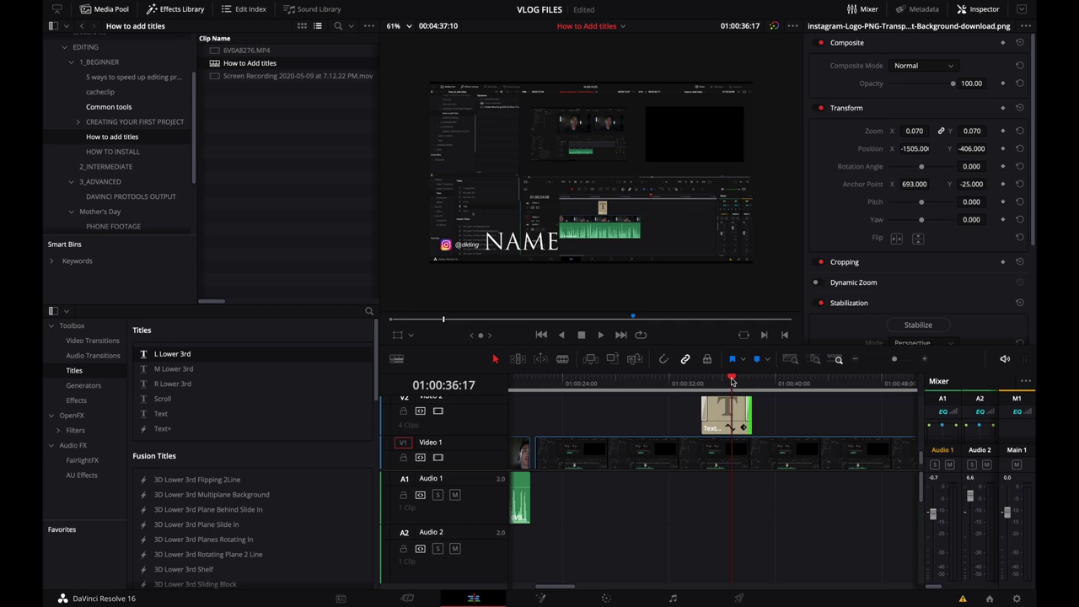